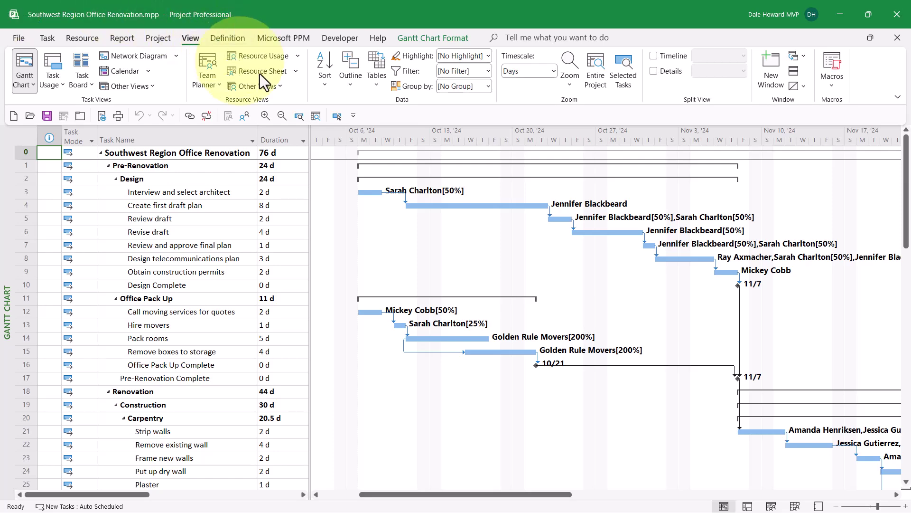
Show the Resource Sheet view and examine the names, initials and groups of the Labor, Hardware and Travel Budget resources
{"action": "left_click", "coordinate": [274, 70]}
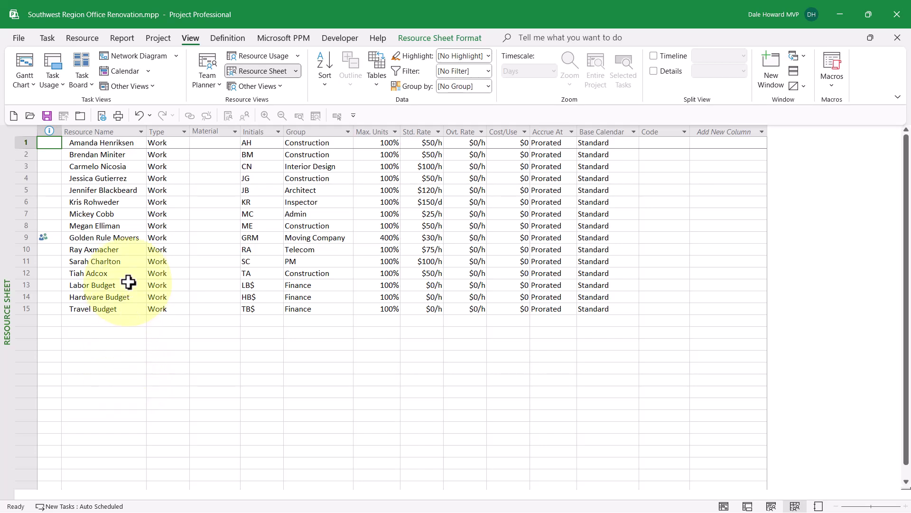
{"action": "left_click_drag", "start_coordinate": [129, 283], "coordinate": [126, 312]}
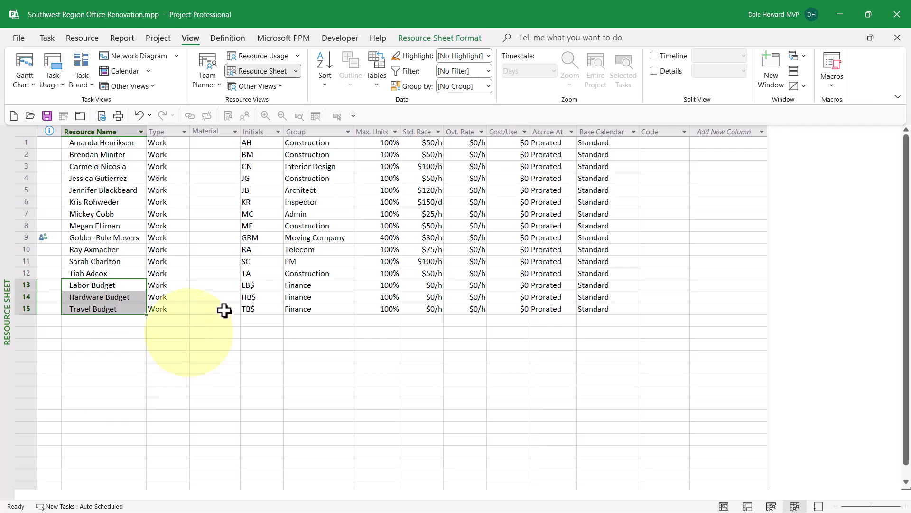
{"action": "left_click_drag", "start_coordinate": [256, 286], "coordinate": [253, 310]}
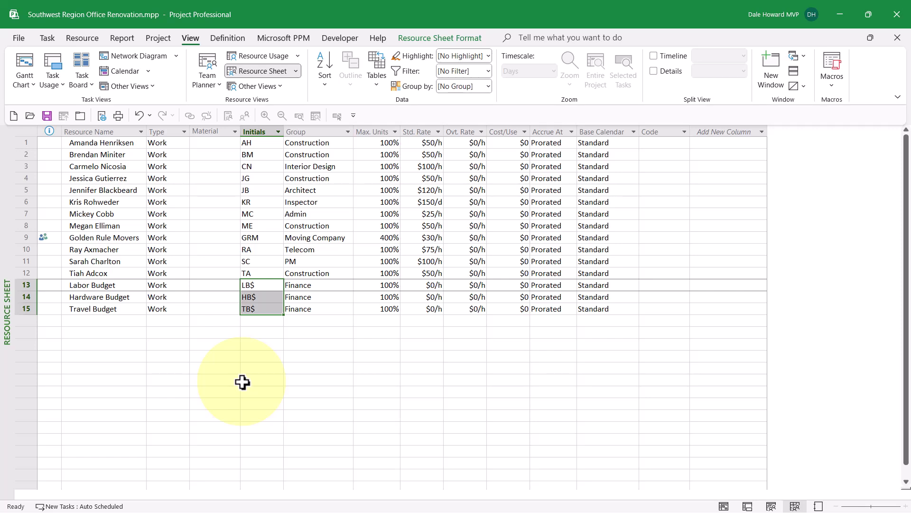
{"action": "left_click", "coordinate": [330, 290]}
{"action": "left_click_drag", "start_coordinate": [330, 295], "coordinate": [330, 309]}
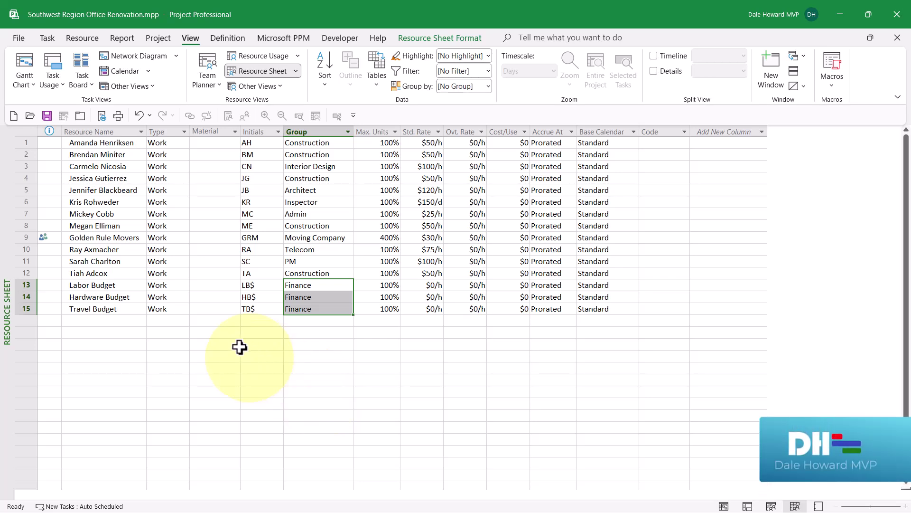
Set the resource type to Cost for Labor Budget, Hardware Budget and Travel Budget
{"action": "left_click", "coordinate": [176, 285]}
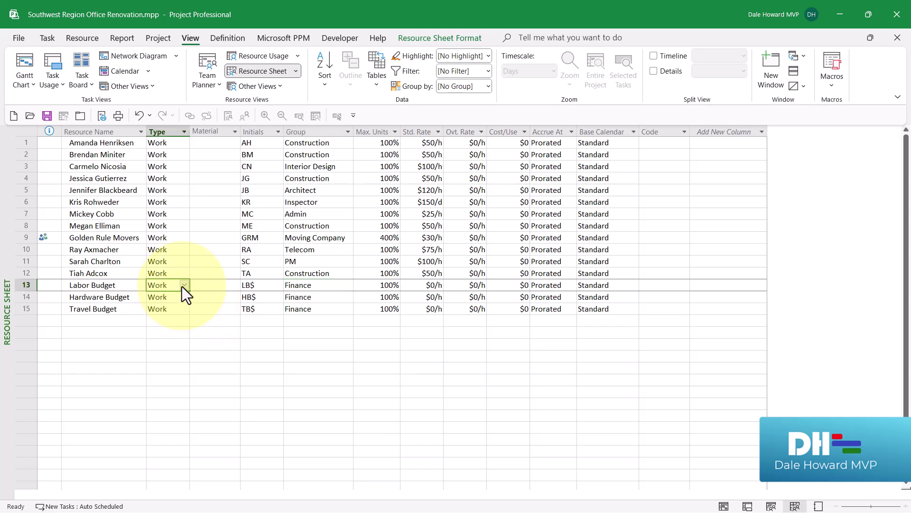
{"action": "left_click", "coordinate": [183, 285]}
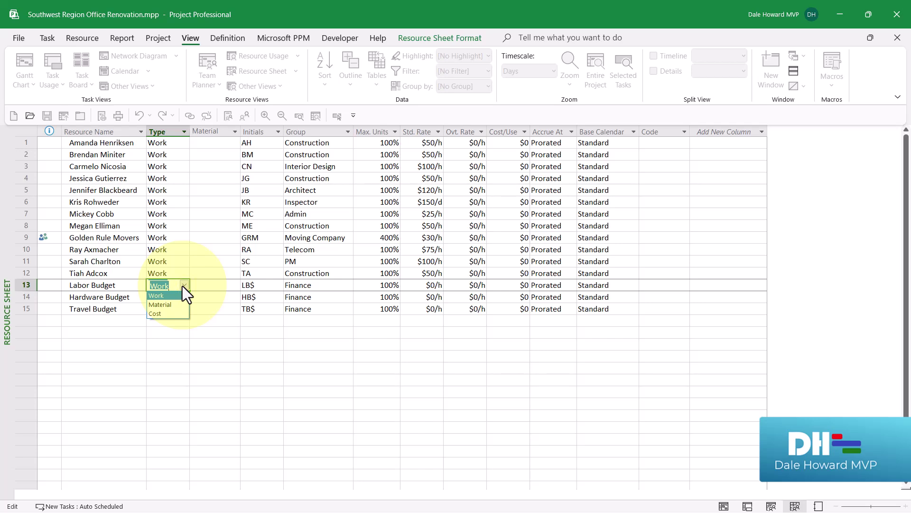
{"action": "left_click", "coordinate": [172, 312]}
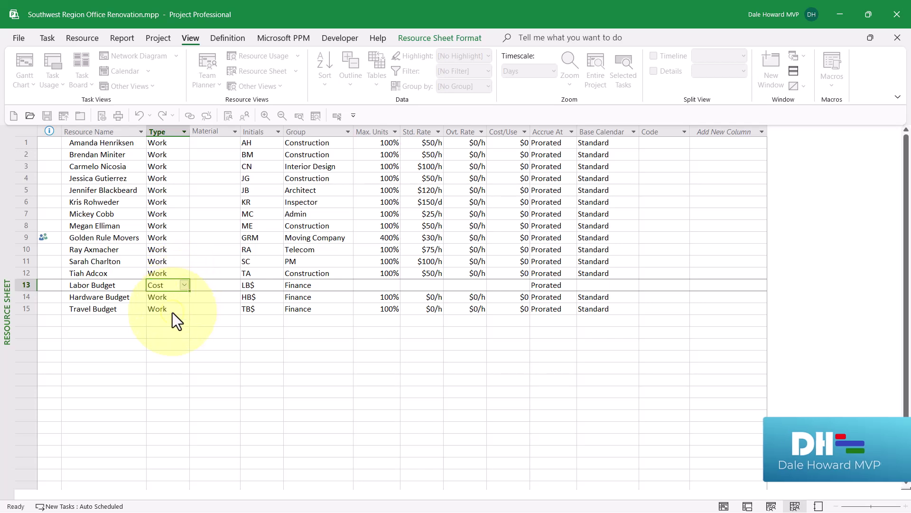
{"action": "left_click", "coordinate": [173, 297]}
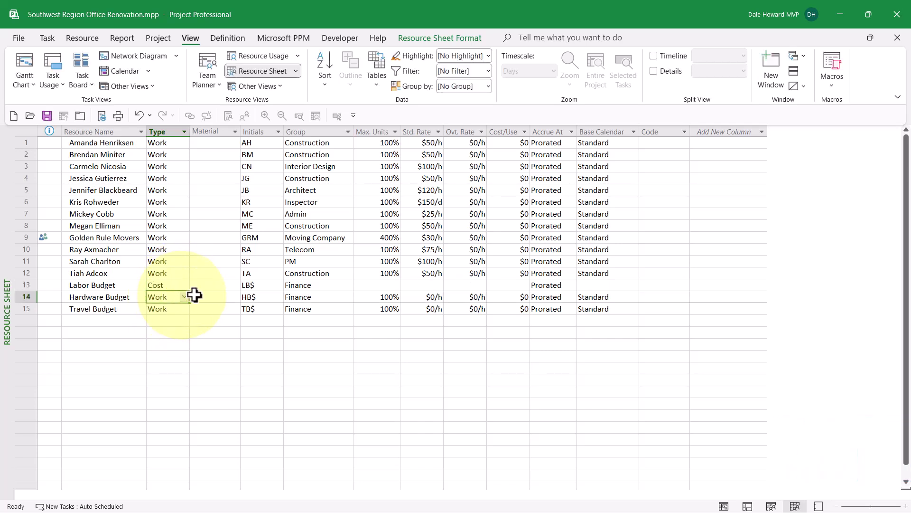
{"action": "left_click", "coordinate": [186, 298]}
{"action": "left_click", "coordinate": [173, 326]}
{"action": "left_click", "coordinate": [172, 307]}
{"action": "left_click", "coordinate": [183, 310]}
{"action": "left_click", "coordinate": [174, 335]}
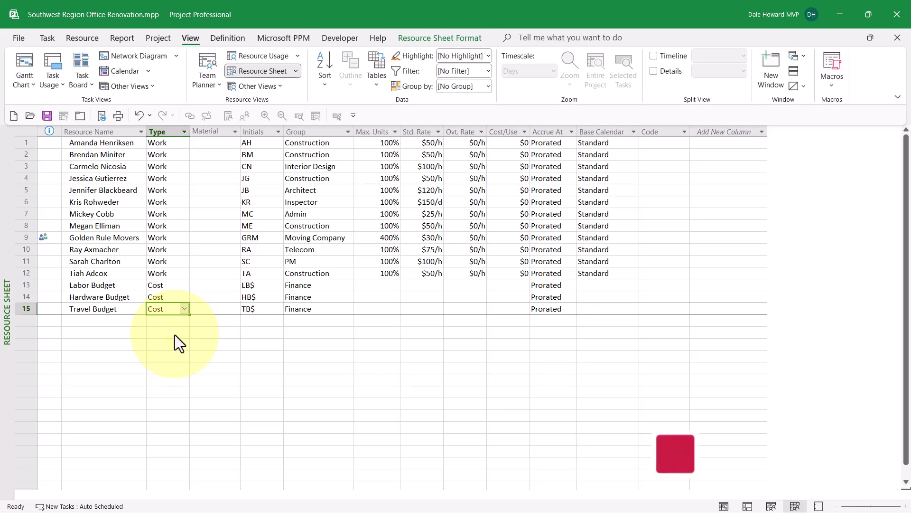
Enable the Budget option in the resource information of Labor Budget, Hardware Budget and Travel Budget
{"action": "double_click", "coordinate": [119, 285]}
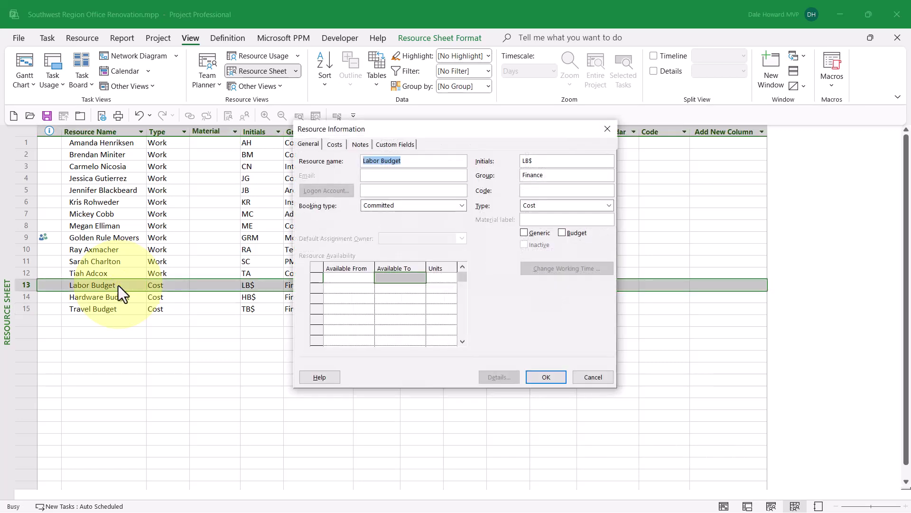
{"action": "left_click", "coordinate": [576, 235]}
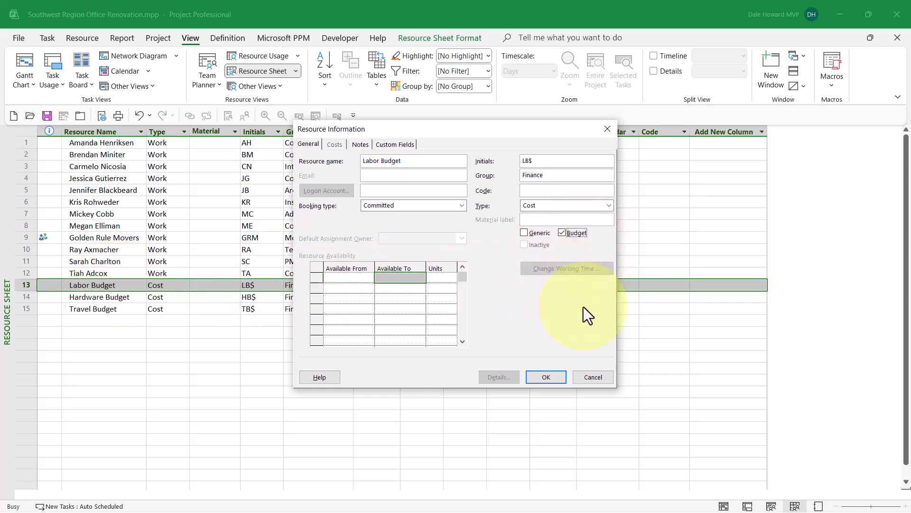
{"action": "left_click", "coordinate": [565, 376]}
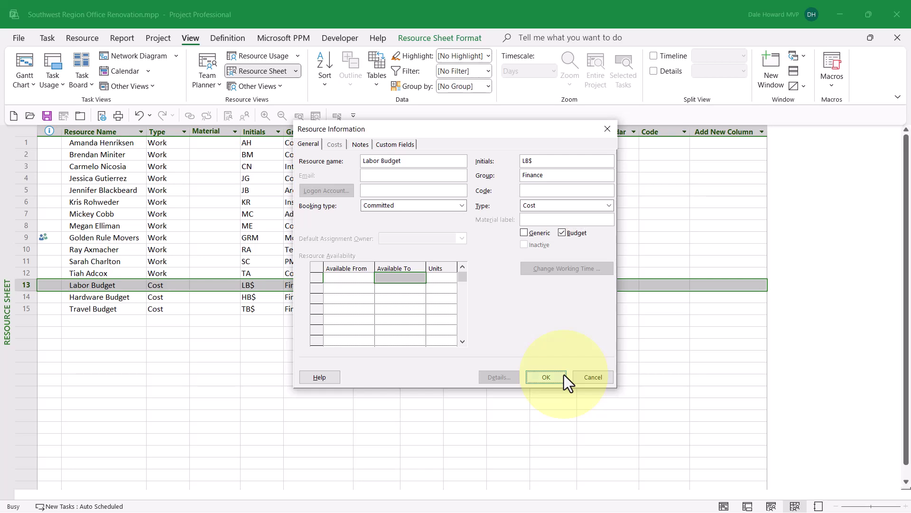
{"action": "double_click", "coordinate": [112, 297]}
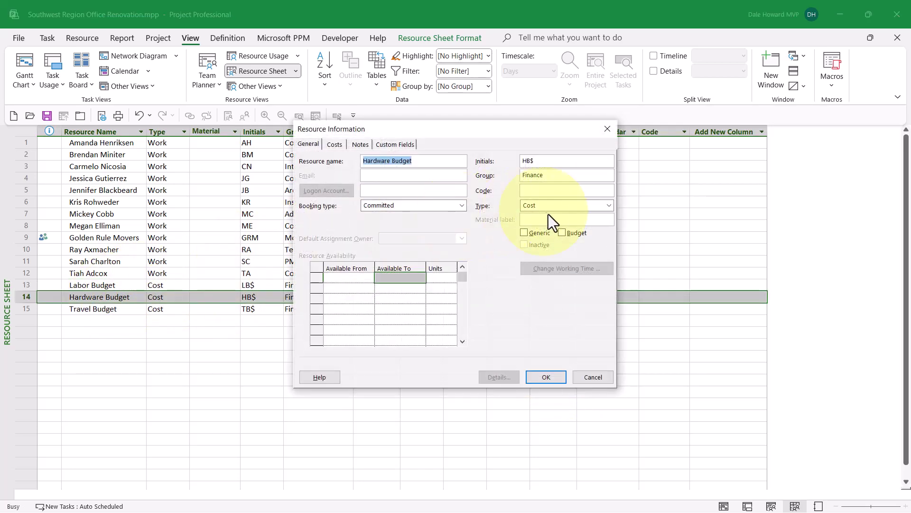
{"action": "left_click", "coordinate": [570, 232]}
{"action": "left_click", "coordinate": [550, 378]}
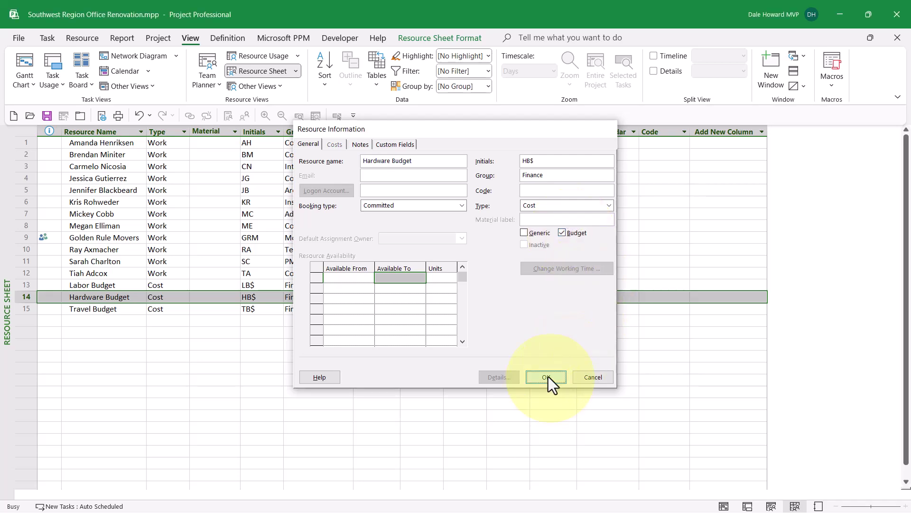
{"action": "left_click", "coordinate": [114, 309]}
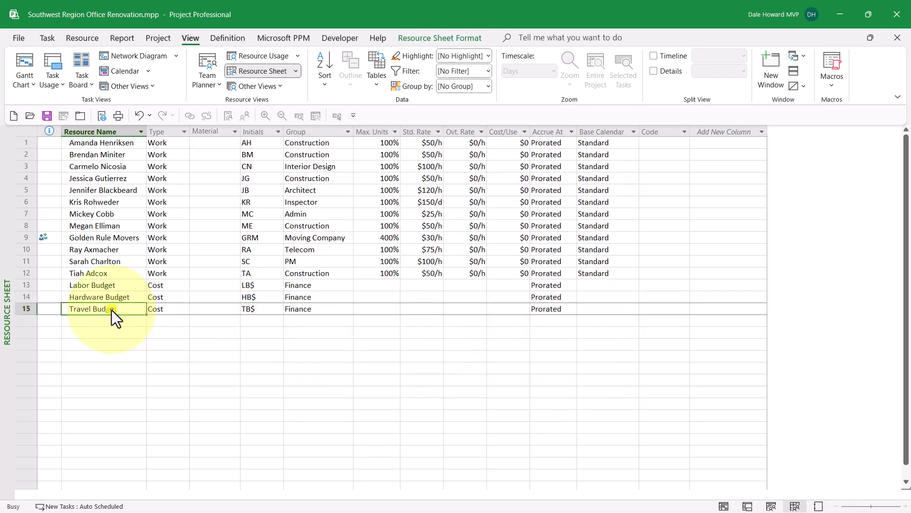
{"action": "double_click", "coordinate": [112, 310]}
{"action": "left_click", "coordinate": [563, 233]}
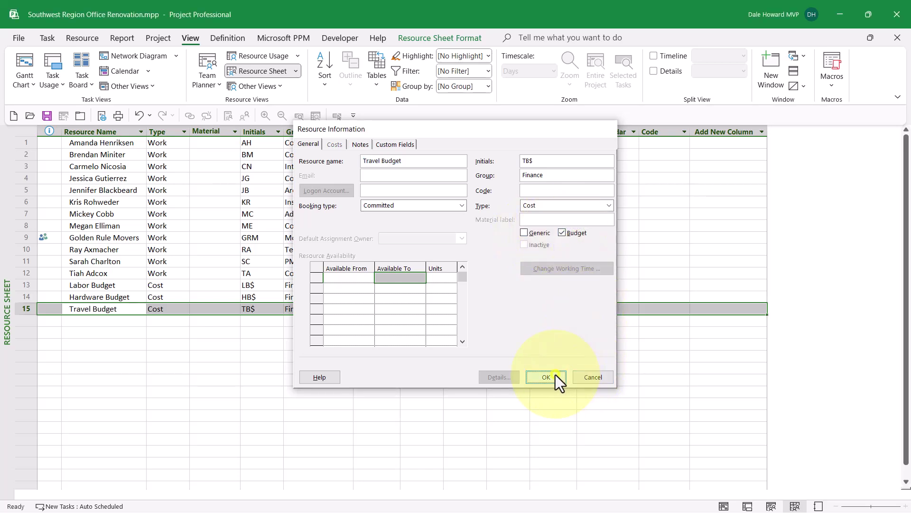
{"action": "left_click", "coordinate": [555, 375]}
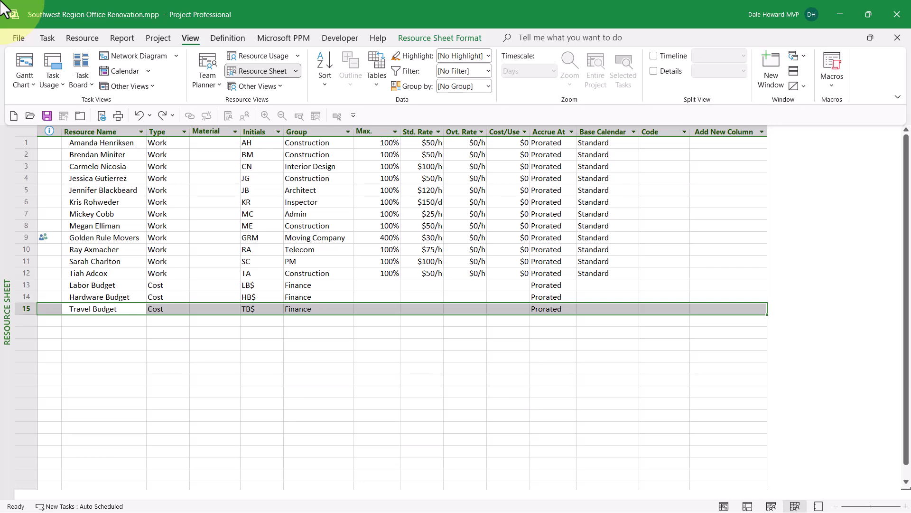
In the Task Usage view, insert a Budget Cost column before the Work column and fit its width to the contents
{"action": "left_click", "coordinate": [56, 58]}
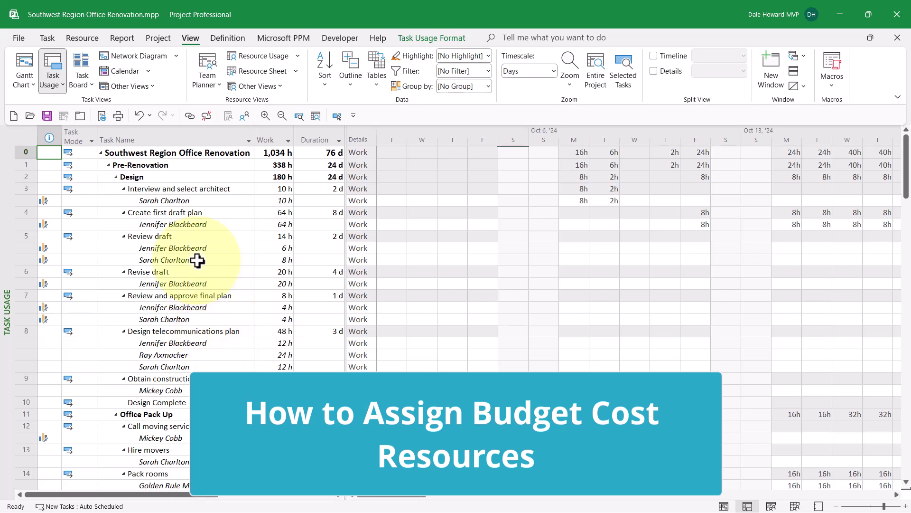
{"action": "left_click", "coordinate": [187, 153]}
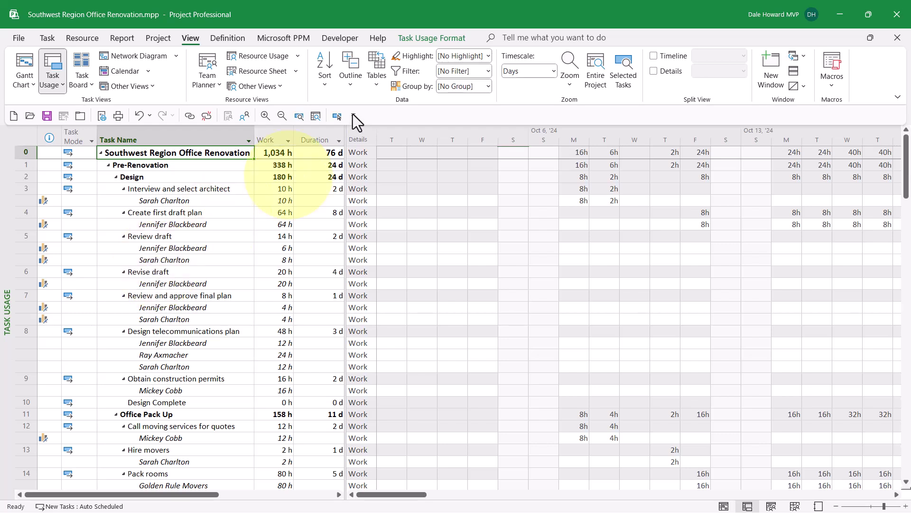
{"action": "left_click", "coordinate": [423, 38]}
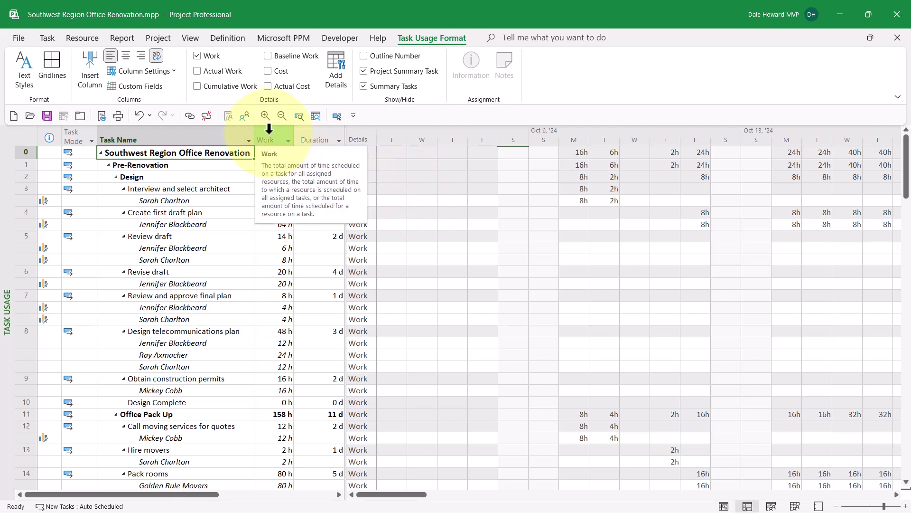
{"action": "left_click", "coordinate": [269, 130]}
{"action": "right_click", "coordinate": [270, 132]}
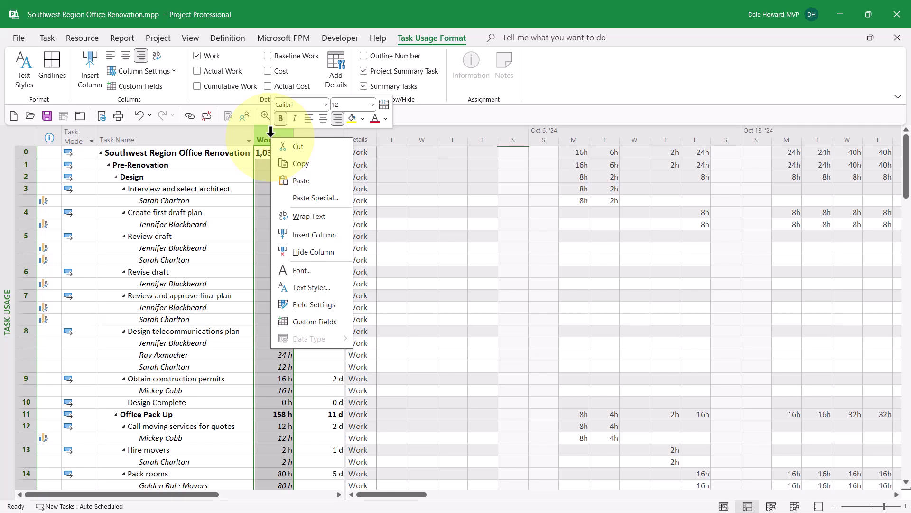
{"action": "left_click", "coordinate": [317, 233]}
{"action": "type", "text": "budget Cost"}
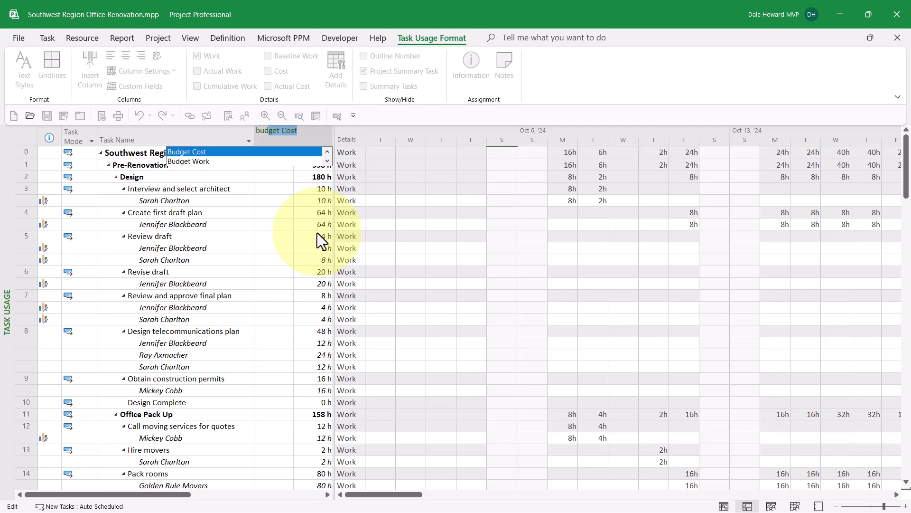
{"action": "left_click", "coordinate": [206, 153]}
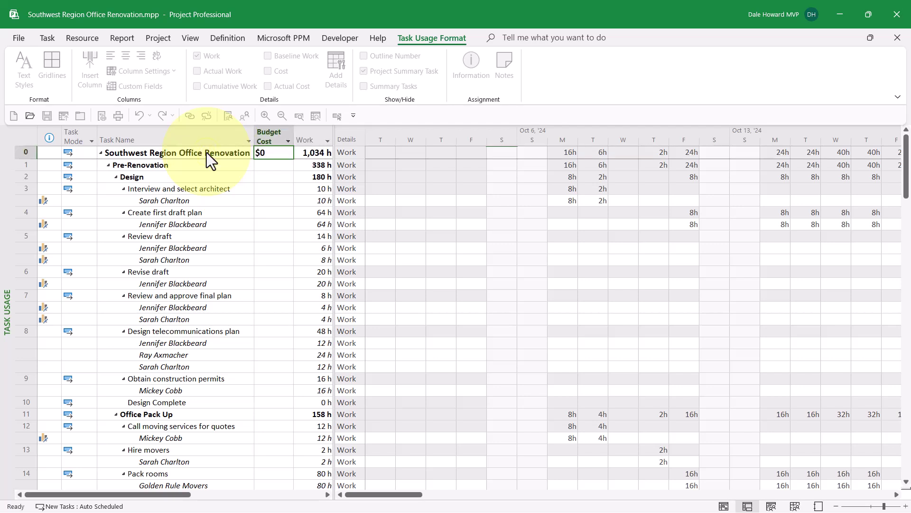
{"action": "double_click", "coordinate": [293, 129]}
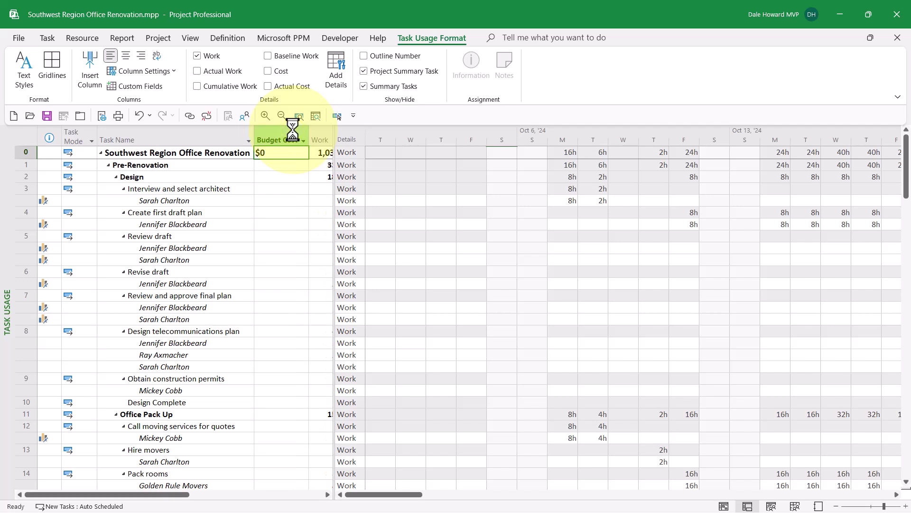
Assign Labor Budget, Hardware Budget and Travel Budget to the project summary task Southwest Region Office Renovation
{"action": "left_click", "coordinate": [208, 153]}
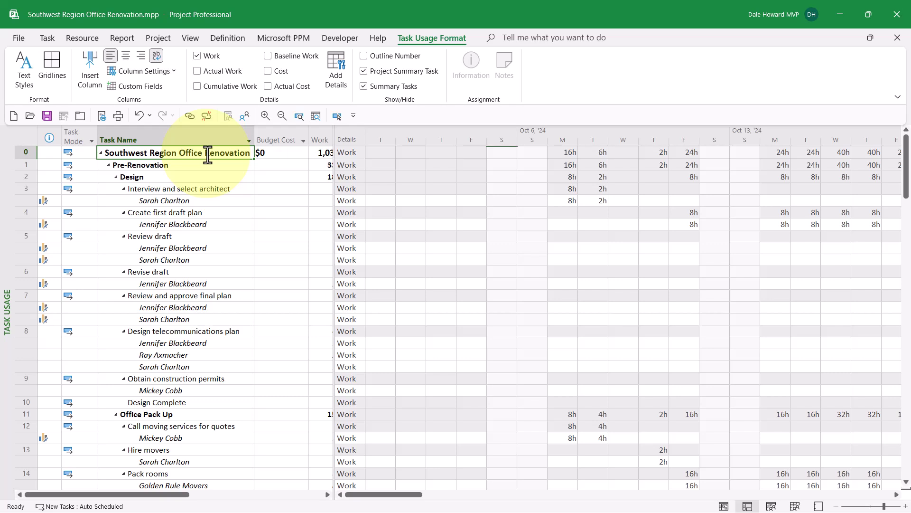
{"action": "left_click", "coordinate": [242, 118]}
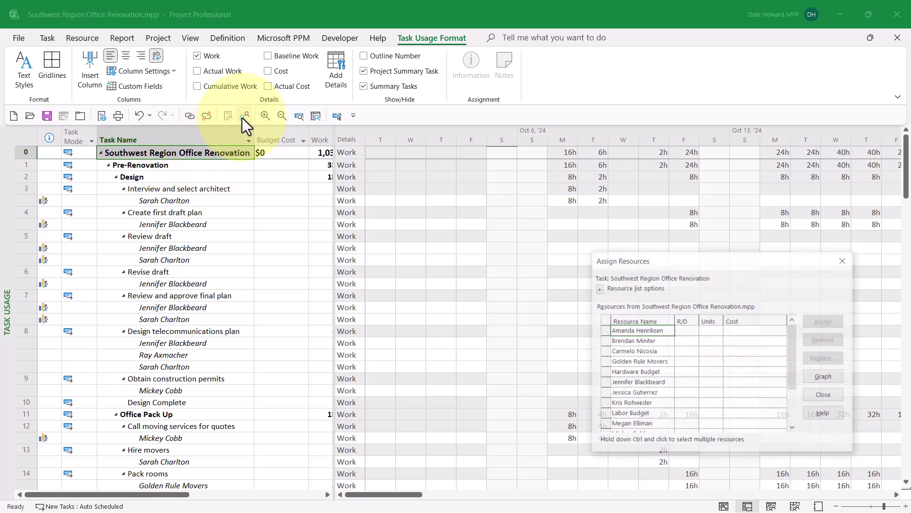
{"action": "left_click_drag", "start_coordinate": [666, 259], "coordinate": [483, 152]}
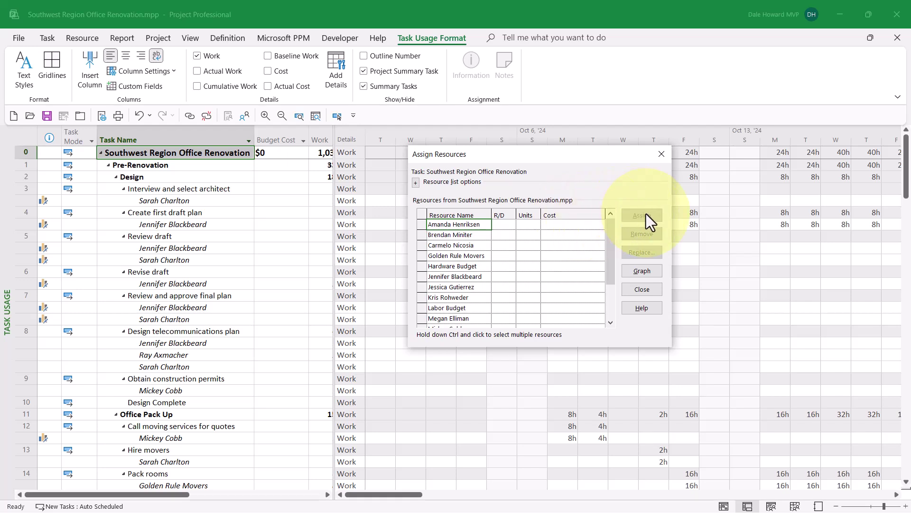
{"action": "left_click", "coordinate": [467, 267]}
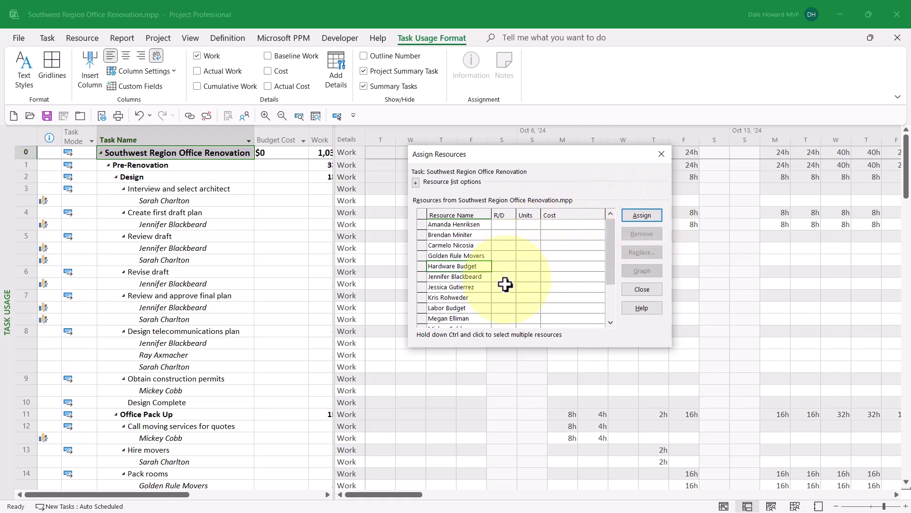
{"action": "left_click", "coordinate": [468, 310]}
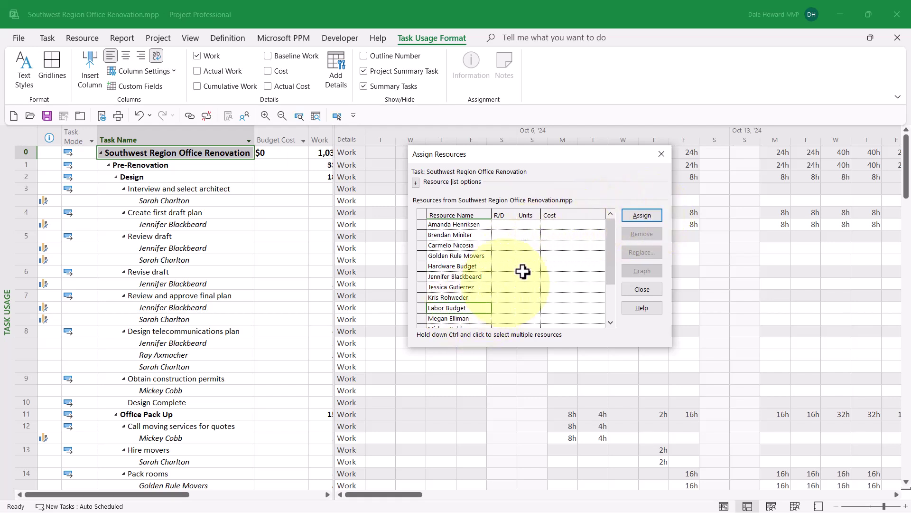
{"action": "left_click", "coordinate": [650, 217]}
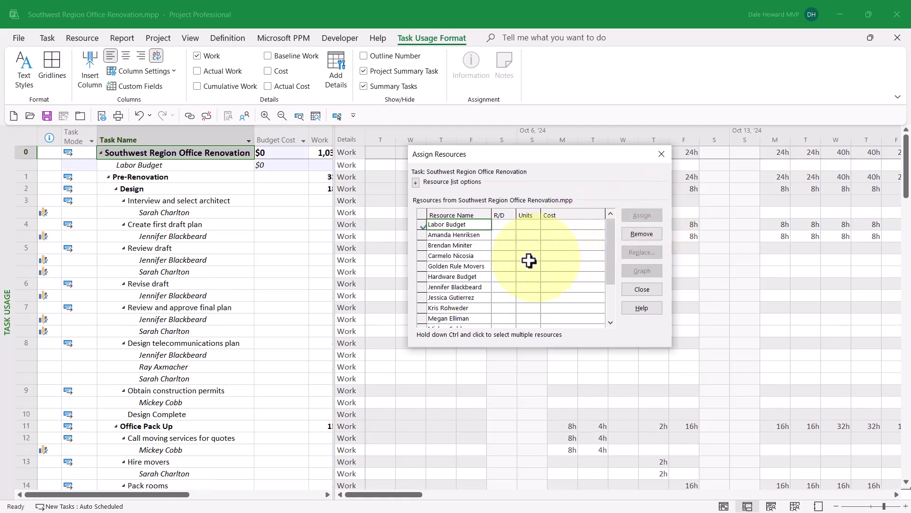
{"action": "left_click", "coordinate": [477, 277]}
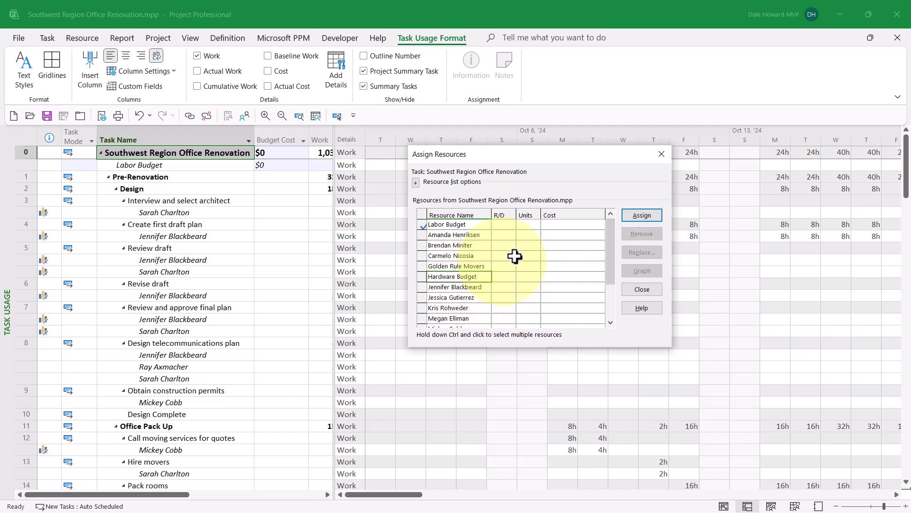
{"action": "left_click", "coordinate": [647, 214]}
{"action": "left_click", "coordinate": [613, 302]}
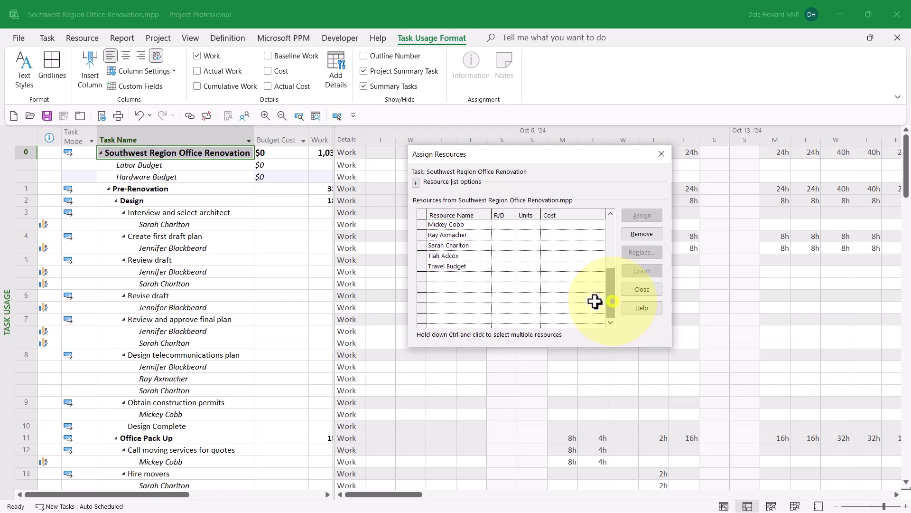
{"action": "left_click", "coordinate": [456, 265]}
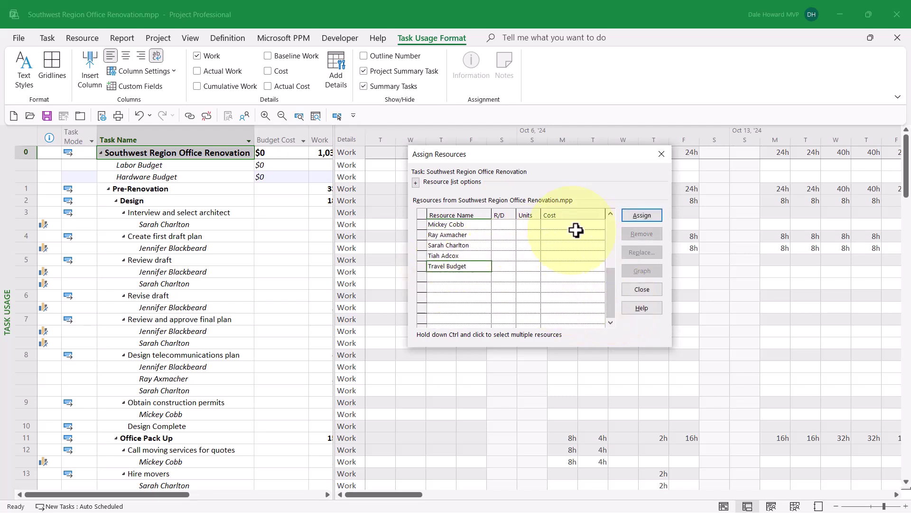
{"action": "left_click", "coordinate": [641, 214]}
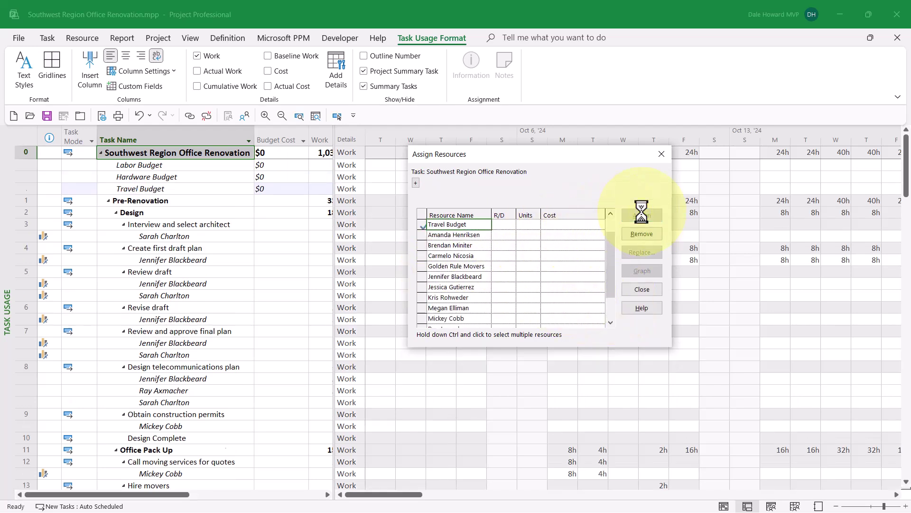
{"action": "left_click", "coordinate": [642, 289]}
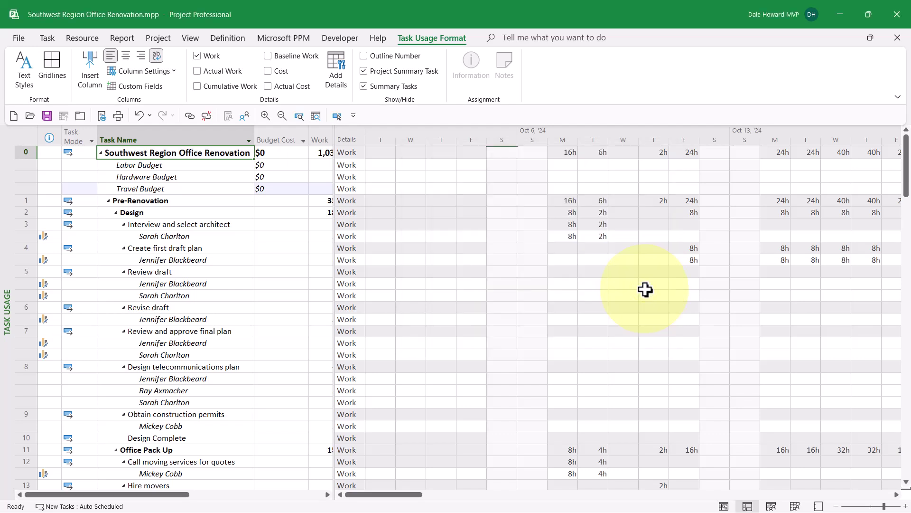
Enter budget costs of $75,000 for Labor Budget, $25,000 for Hardware Budget and $10,000 for Travel Budget
{"action": "left_click", "coordinate": [287, 166]}
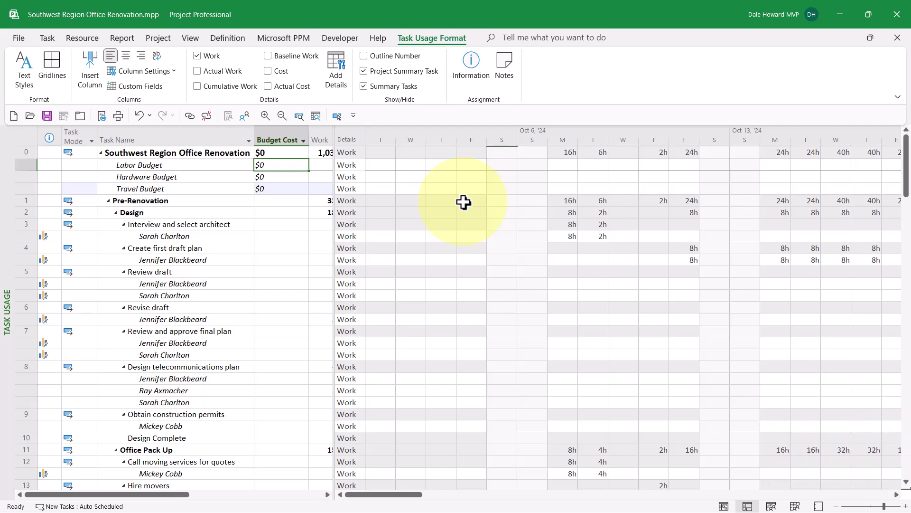
{"action": "type", "text": "75000"}
{"action": "key", "text": "Return"}
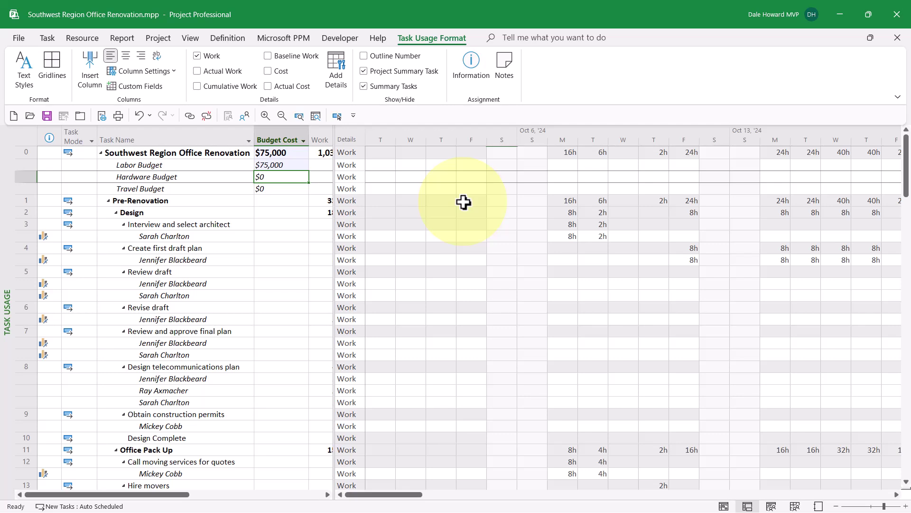
{"action": "type", "text": "25000"}
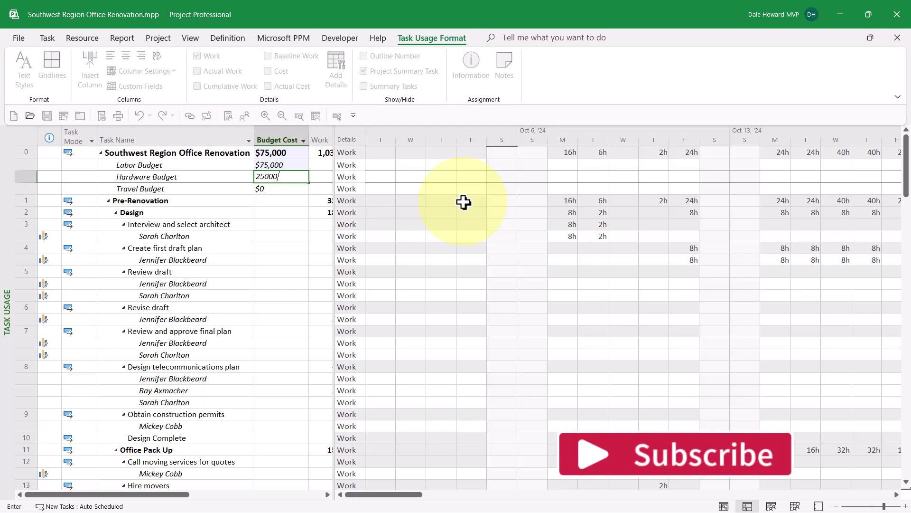
{"action": "key", "text": "Return"}
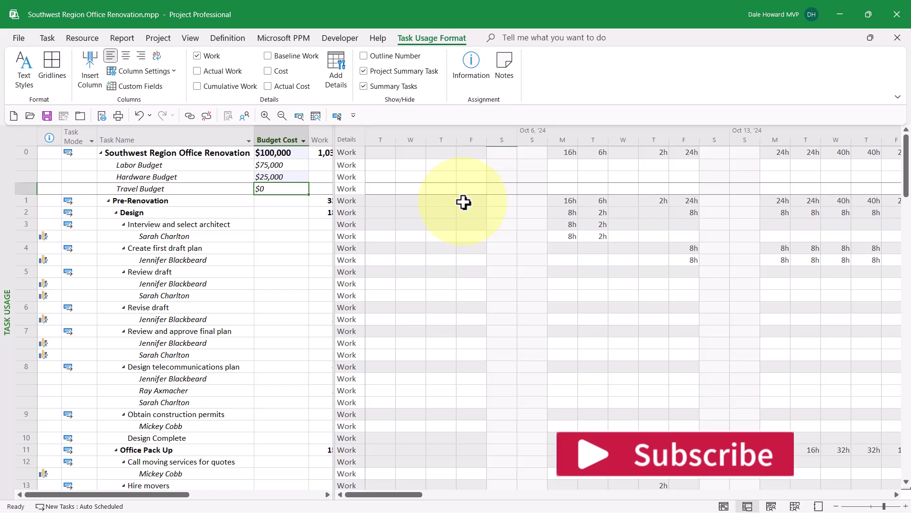
{"action": "type", "text": "10000"}
{"action": "key", "text": "Return"}
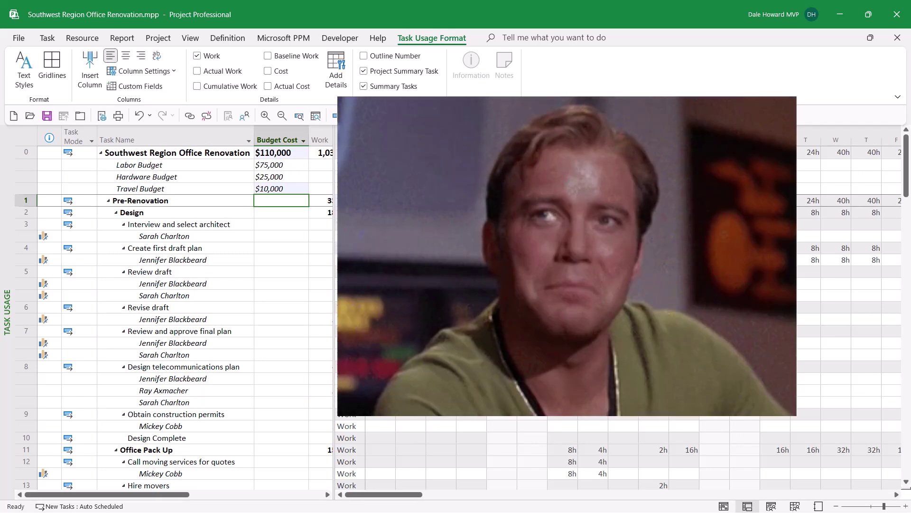